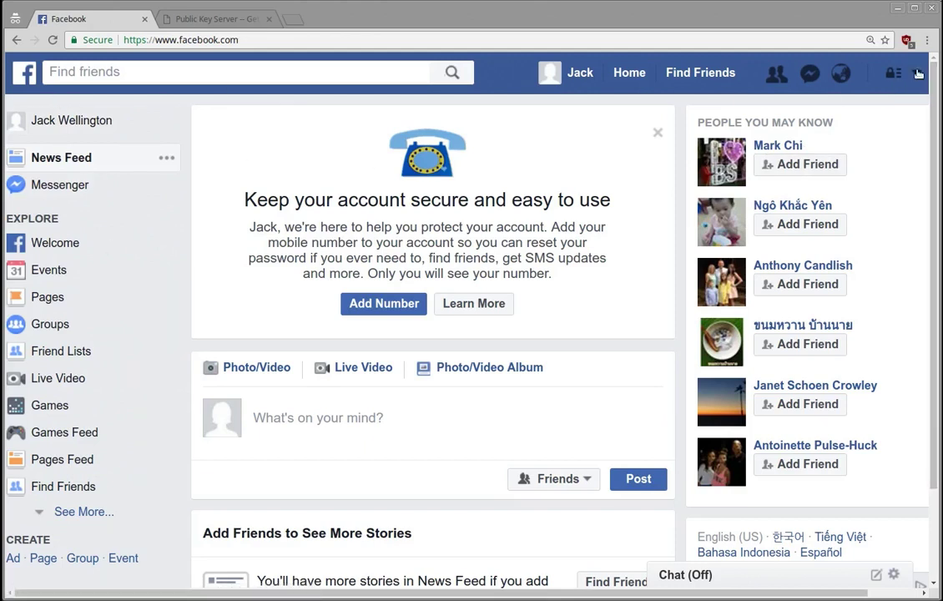
Go from the account menu to Settings, then to the Security section.
{"action": "left_click", "coordinate": [916, 73]}
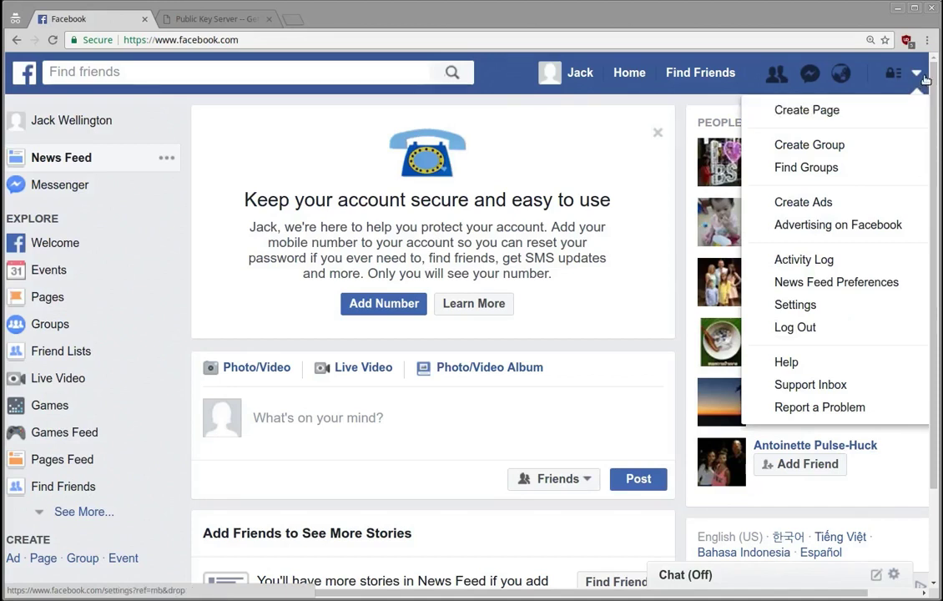
{"action": "left_click", "coordinate": [810, 306]}
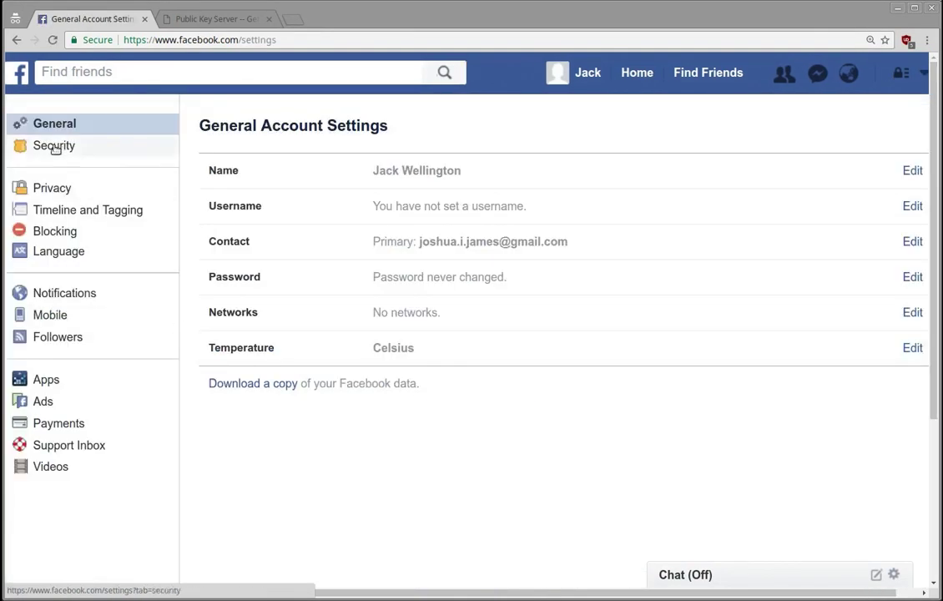
{"action": "left_click", "coordinate": [55, 148]}
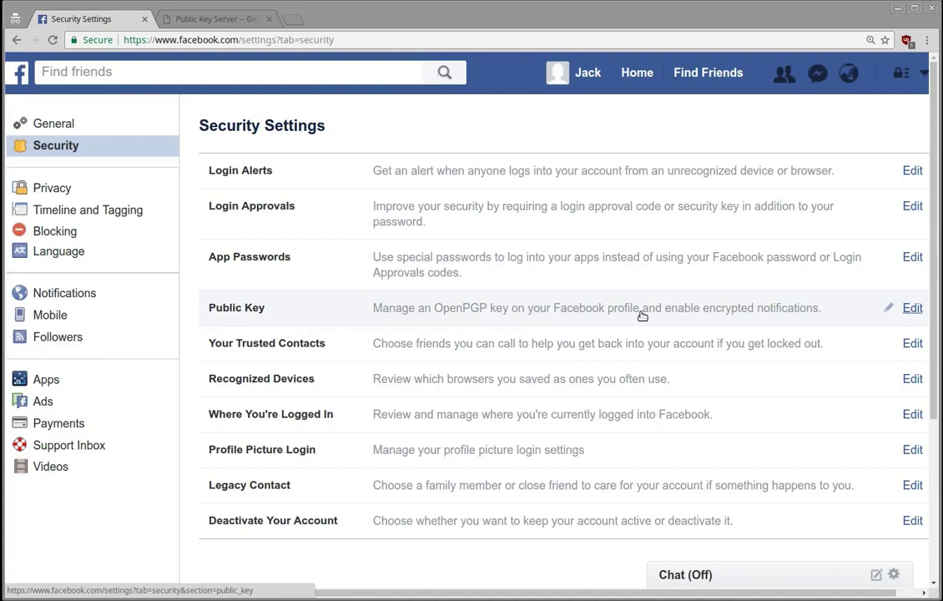
{"action": "left_click", "coordinate": [779, 312]}
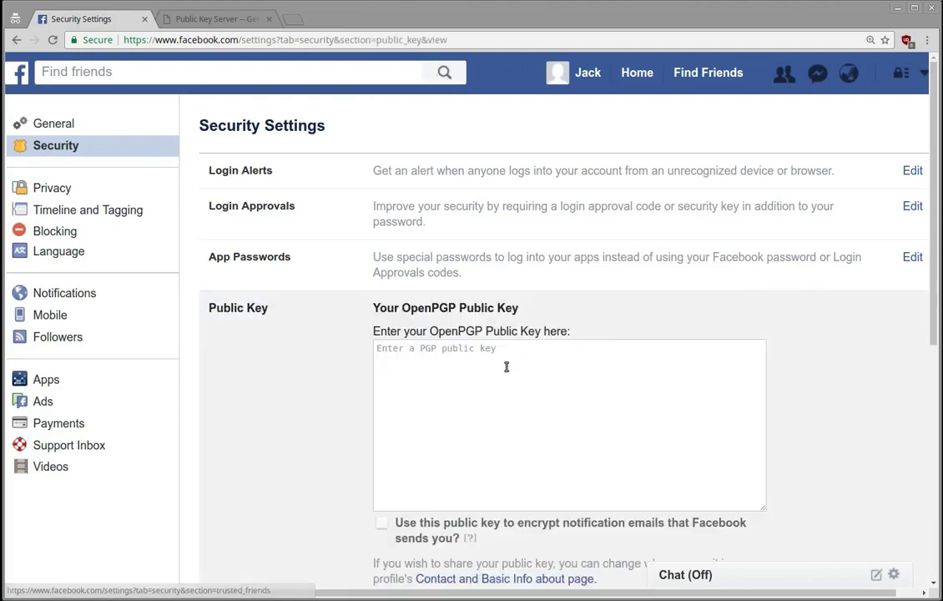
{"action": "scroll", "coordinate": [291, 380], "scroll_direction": "down", "scroll_amount": 3}
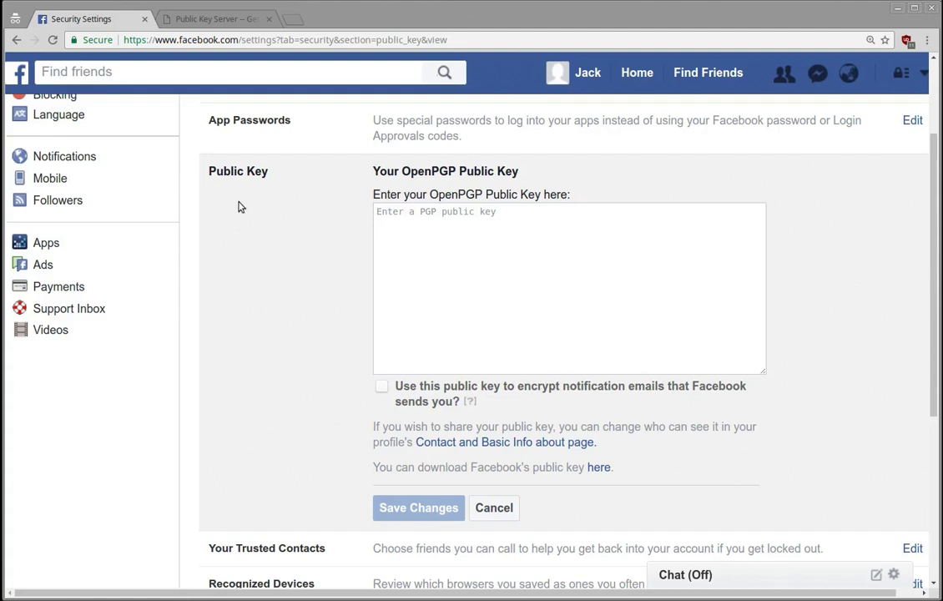
{"action": "scroll", "coordinate": [322, 248], "scroll_direction": "up", "scroll_amount": 3}
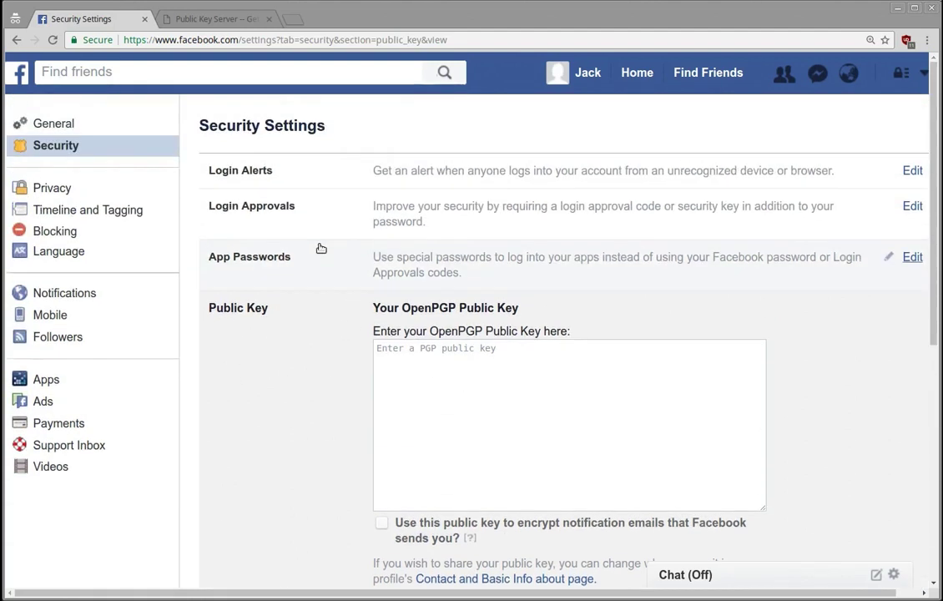
{"action": "scroll", "coordinate": [332, 234], "scroll_direction": "down", "scroll_amount": 2}
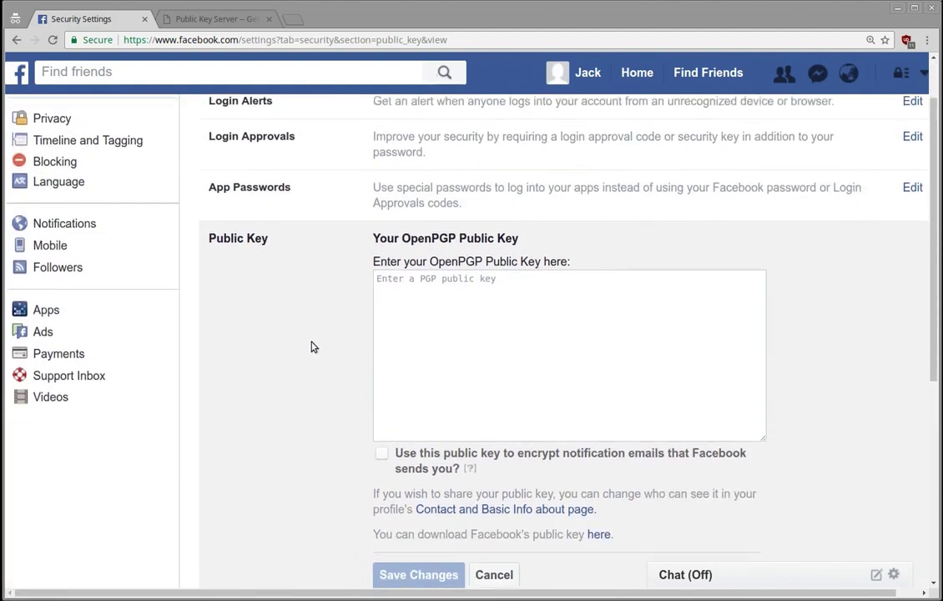
{"action": "scroll", "coordinate": [312, 346], "scroll_direction": "down", "scroll_amount": 1}
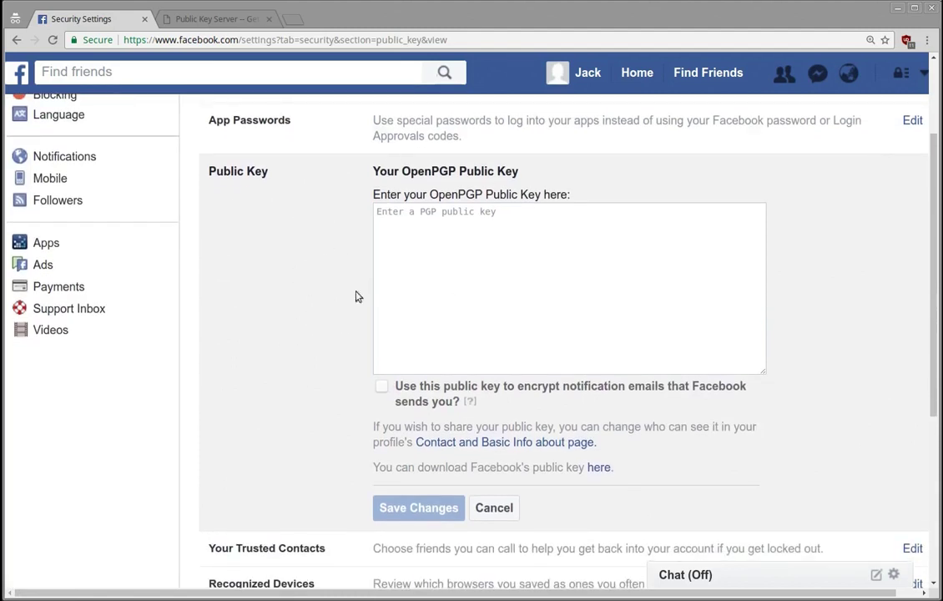
Copy the PGP public key block from the key server page into the OpenPGP key box.
{"action": "left_click", "coordinate": [232, 18]}
{"action": "left_click", "coordinate": [480, 194]}
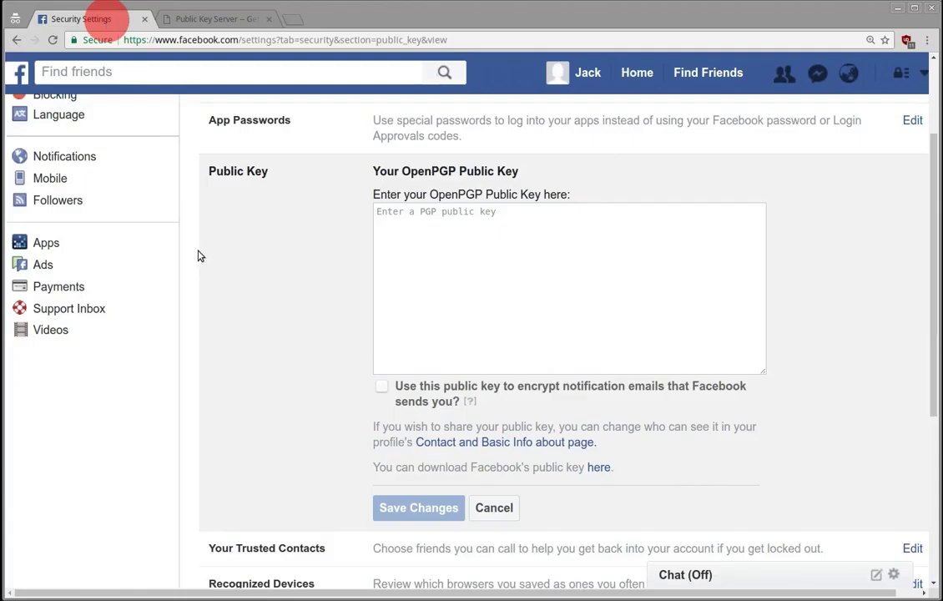
{"action": "left_click", "coordinate": [458, 242]}
{"action": "key", "text": "ctrl+v"}
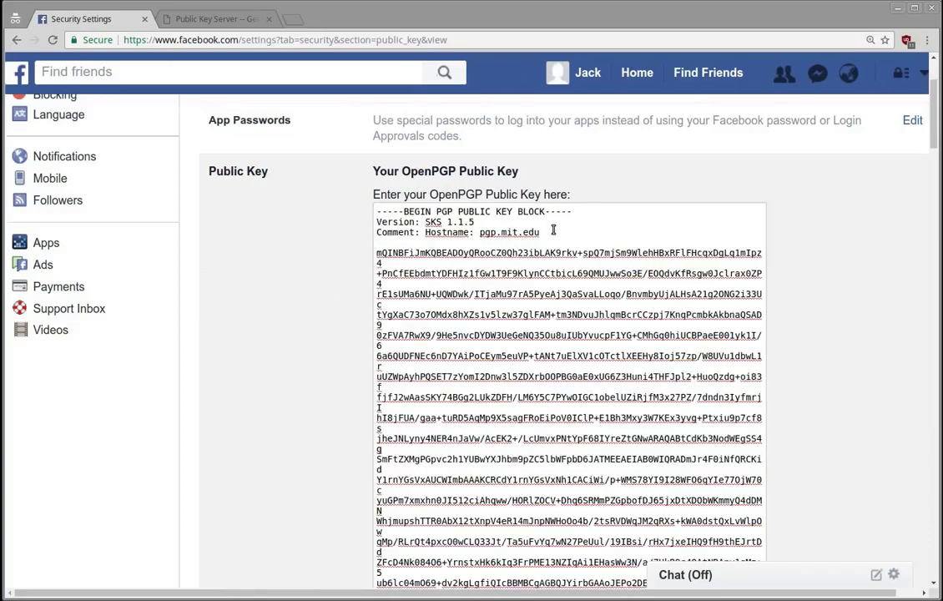
{"action": "scroll", "coordinate": [297, 271], "scroll_direction": "down", "scroll_amount": 3}
{"action": "scroll", "coordinate": [296, 273], "scroll_direction": "down", "scroll_amount": 10}
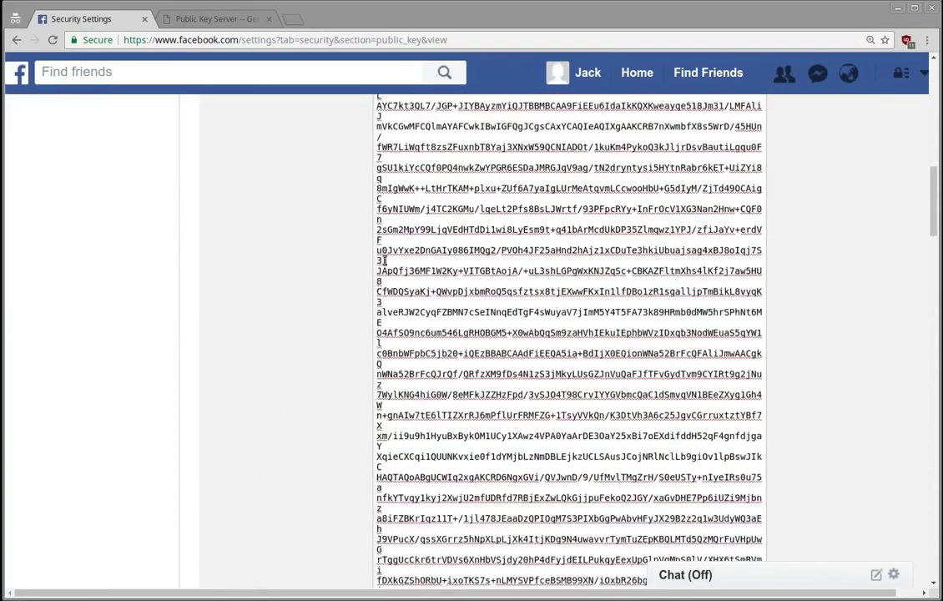
{"action": "scroll", "coordinate": [333, 265], "scroll_direction": "down", "scroll_amount": 10}
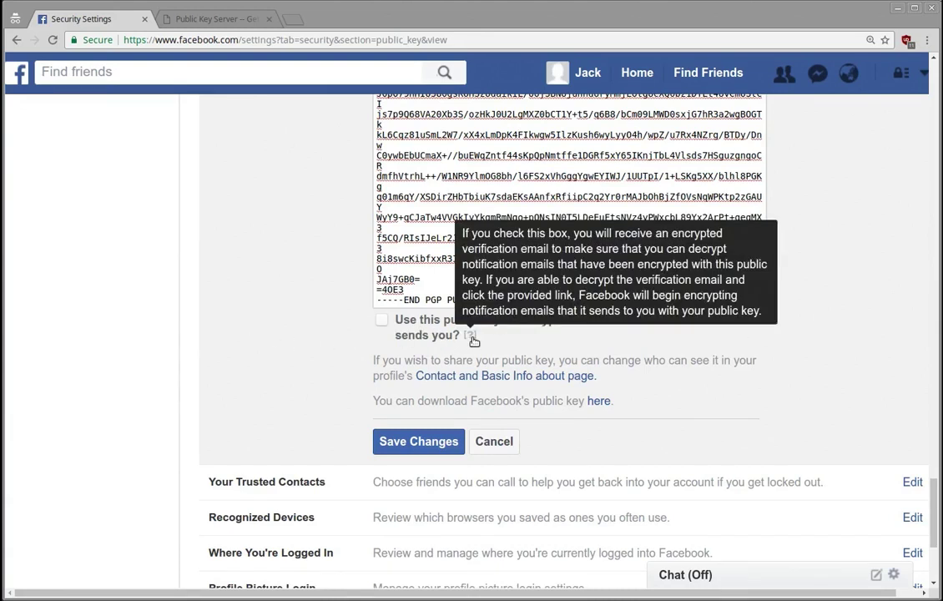
{"action": "mouse_move", "coordinate": [473, 337]}
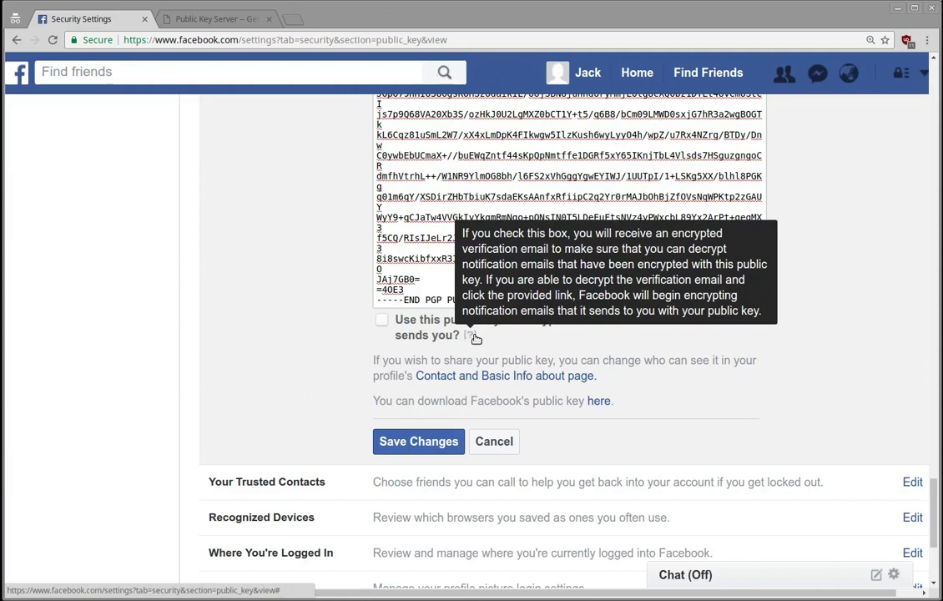
{"action": "left_click", "coordinate": [257, 332]}
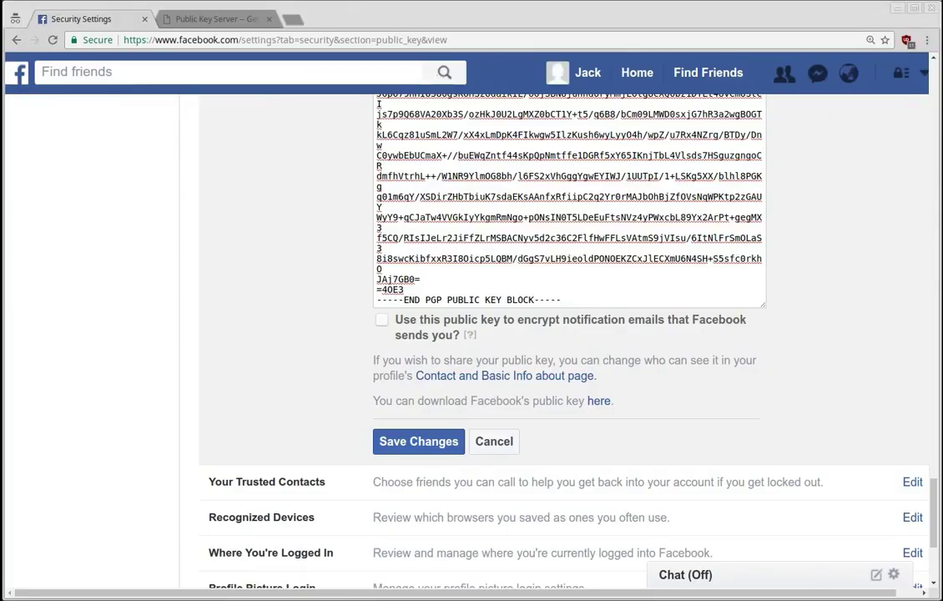
{"action": "left_click", "coordinate": [182, 209]}
{"action": "scroll", "coordinate": [325, 287], "scroll_direction": "up", "scroll_amount": 2}
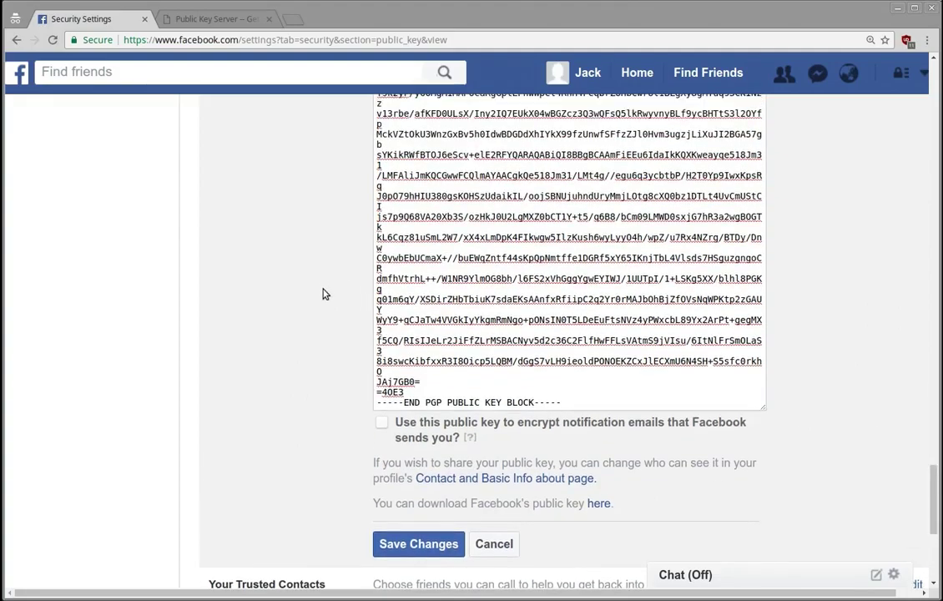
{"action": "scroll", "coordinate": [358, 350], "scroll_direction": "up", "scroll_amount": 5}
{"action": "scroll", "coordinate": [367, 375], "scroll_direction": "up", "scroll_amount": 20}
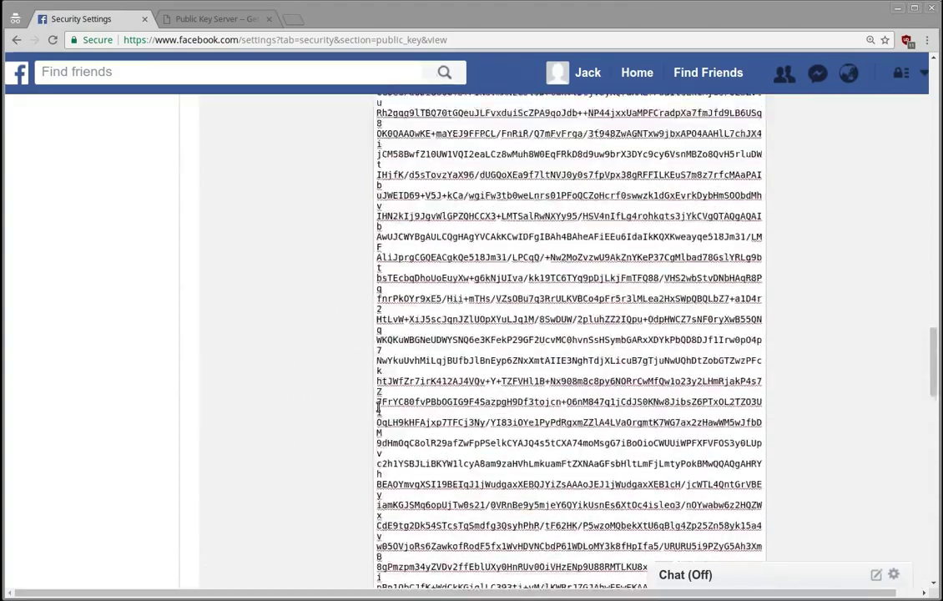
{"action": "scroll", "coordinate": [377, 412], "scroll_direction": "up", "scroll_amount": 15}
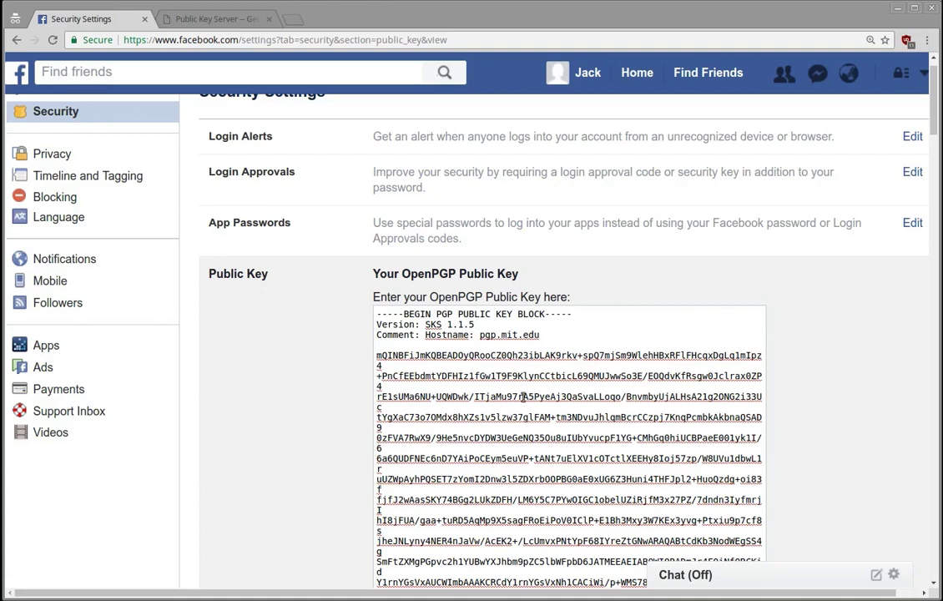
{"action": "scroll", "coordinate": [330, 379], "scroll_direction": "down", "scroll_amount": 5}
{"action": "scroll", "coordinate": [325, 385], "scroll_direction": "down", "scroll_amount": 10}
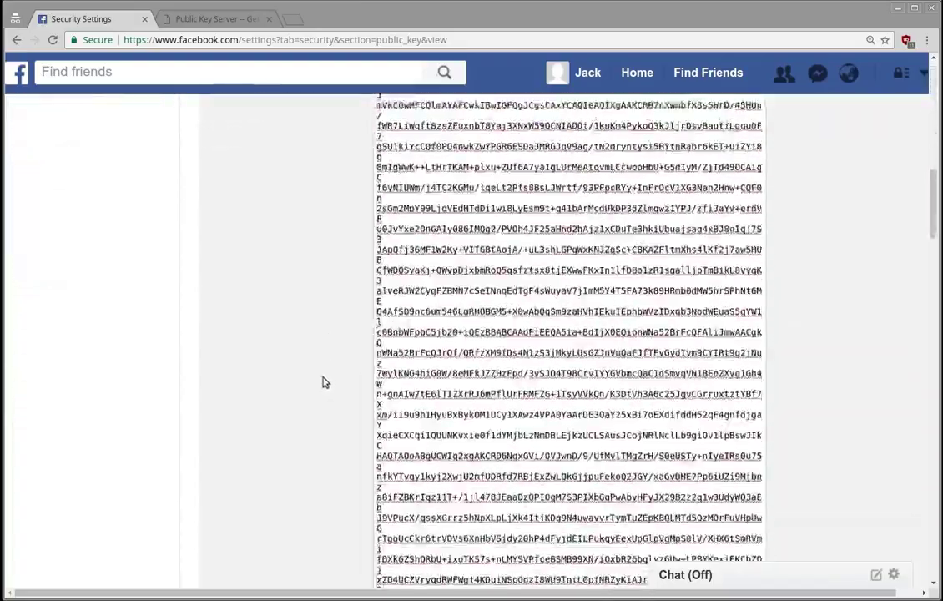
{"action": "scroll", "coordinate": [325, 383], "scroll_direction": "down", "scroll_amount": 10}
{"action": "scroll", "coordinate": [338, 388], "scroll_direction": "down", "scroll_amount": 8}
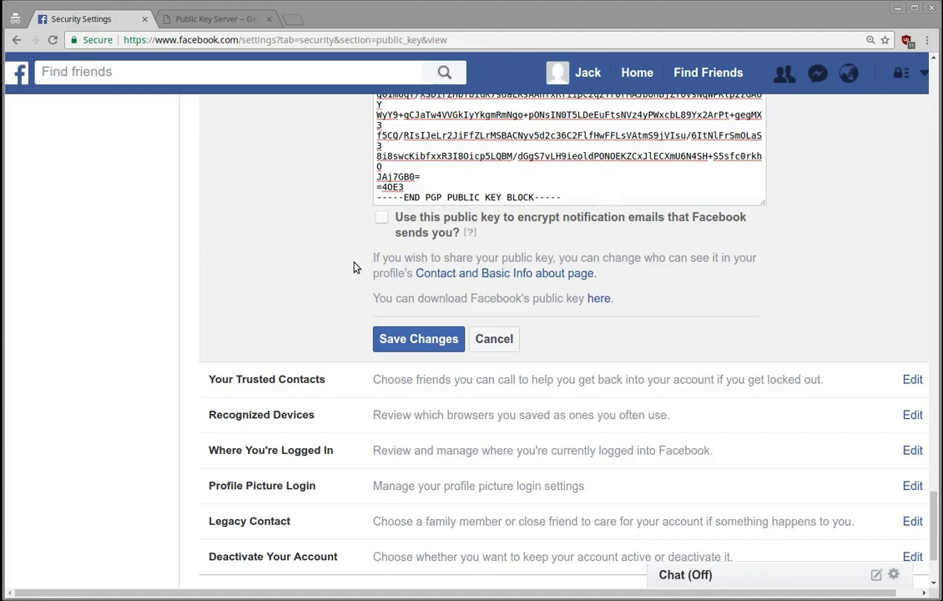
Enable encrypted notification emails, save the key settings, and cancel the password confirmation prompt.
{"action": "left_click", "coordinate": [381, 217]}
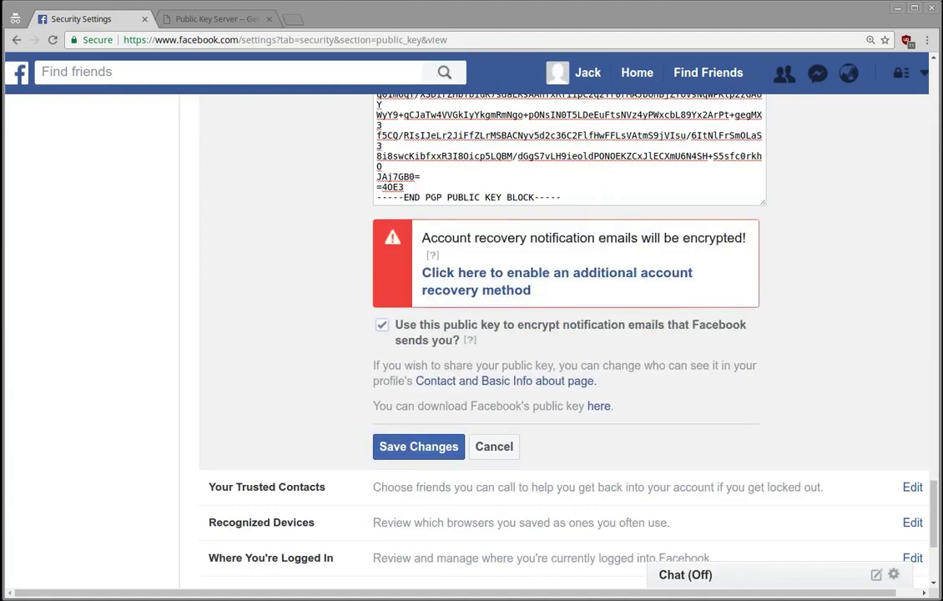
{"action": "left_click", "coordinate": [421, 446]}
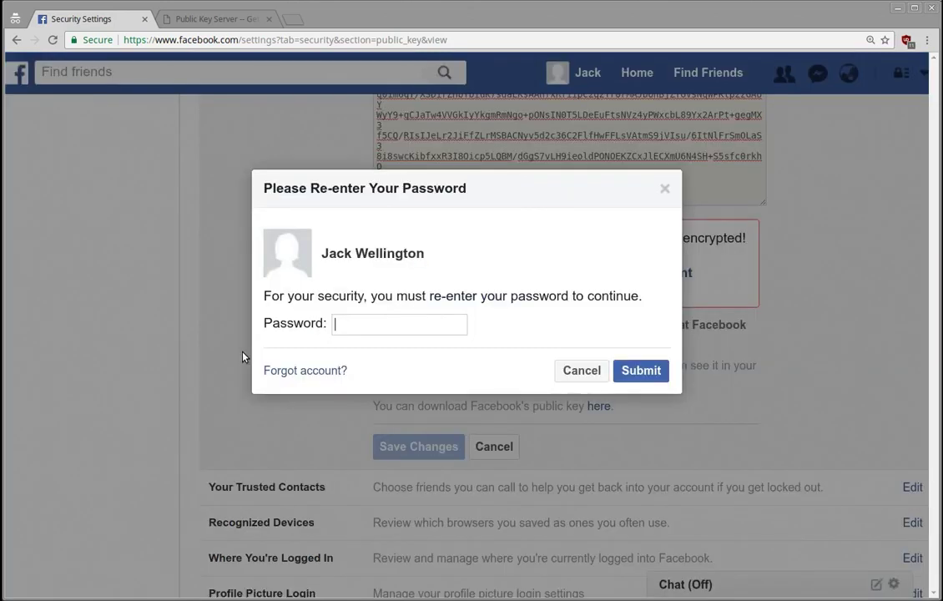
{"action": "left_click", "coordinate": [580, 370]}
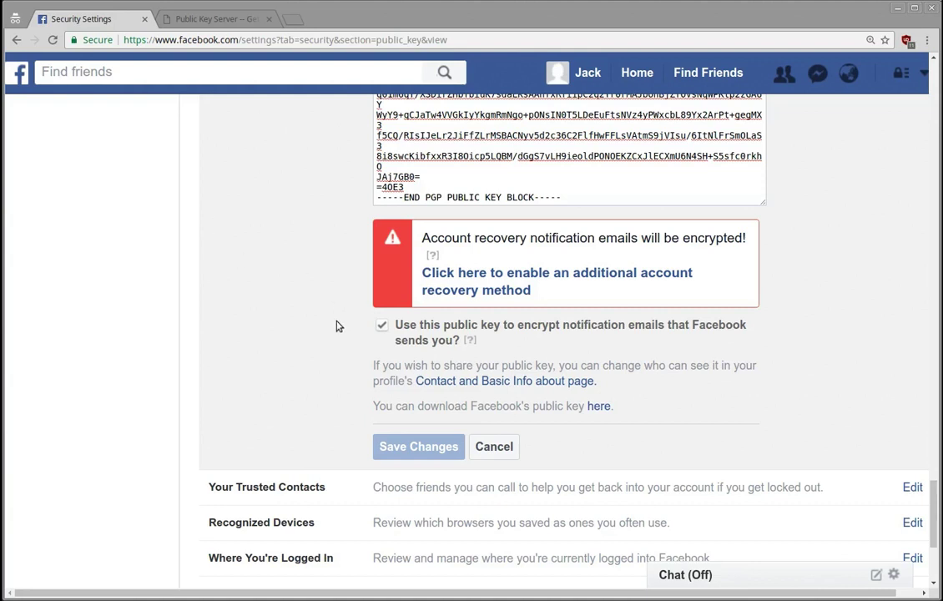
Scroll back up through the pasted public key to the top of the Public Key section.
{"action": "scroll", "coordinate": [351, 317], "scroll_direction": "up", "scroll_amount": 1}
{"action": "scroll", "coordinate": [355, 316], "scroll_direction": "up", "scroll_amount": 2}
{"action": "scroll", "coordinate": [567, 408], "scroll_direction": "down", "scroll_amount": 1}
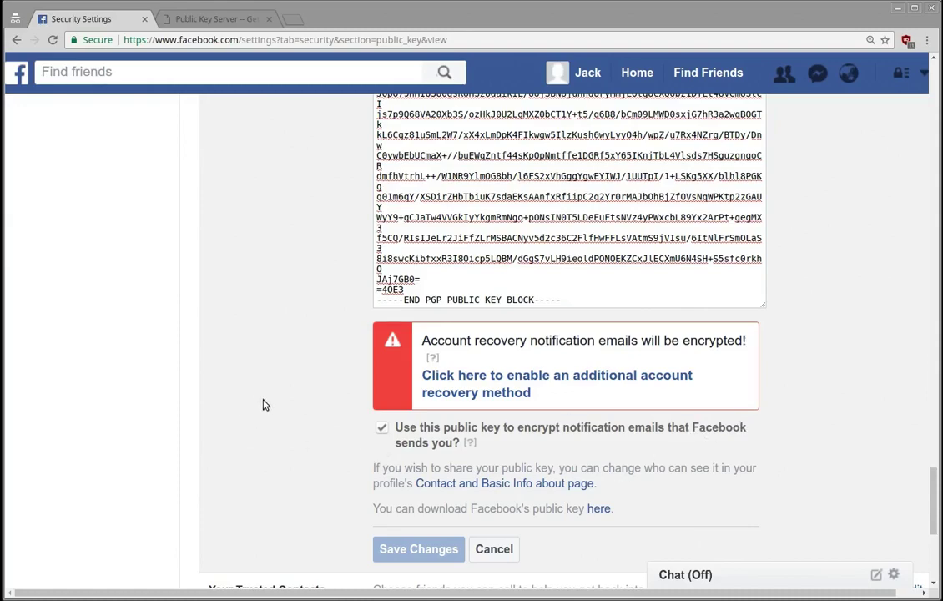
{"action": "scroll", "coordinate": [266, 406], "scroll_direction": "up", "scroll_amount": 2}
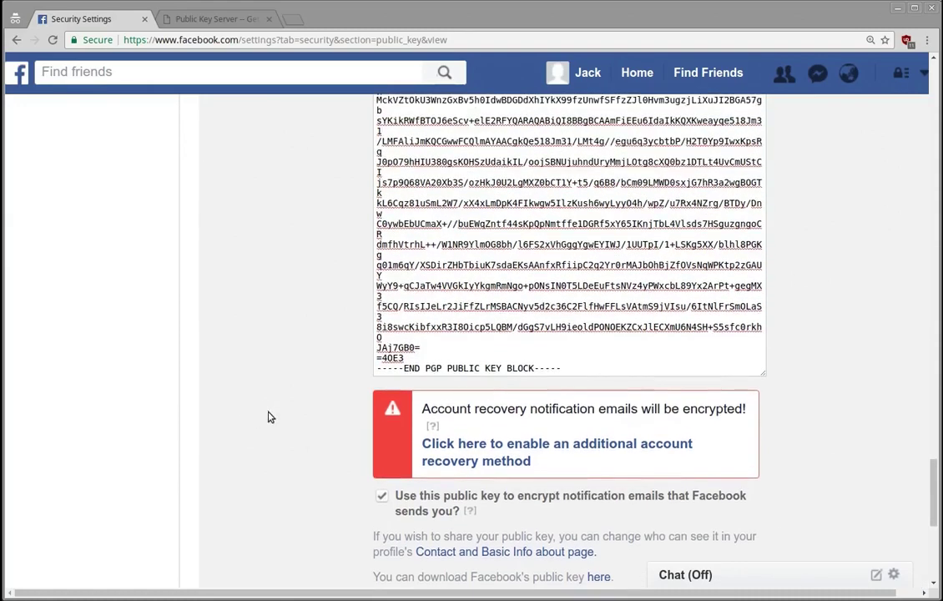
{"action": "scroll", "coordinate": [269, 417], "scroll_direction": "up", "scroll_amount": 5}
{"action": "scroll", "coordinate": [270, 422], "scroll_direction": "up", "scroll_amount": 10}
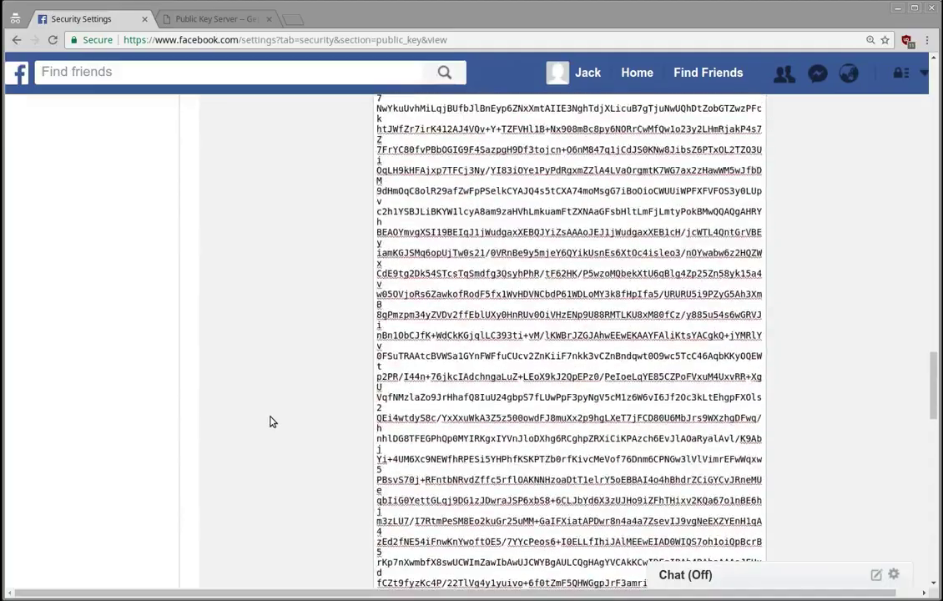
{"action": "scroll", "coordinate": [276, 431], "scroll_direction": "up", "scroll_amount": 10}
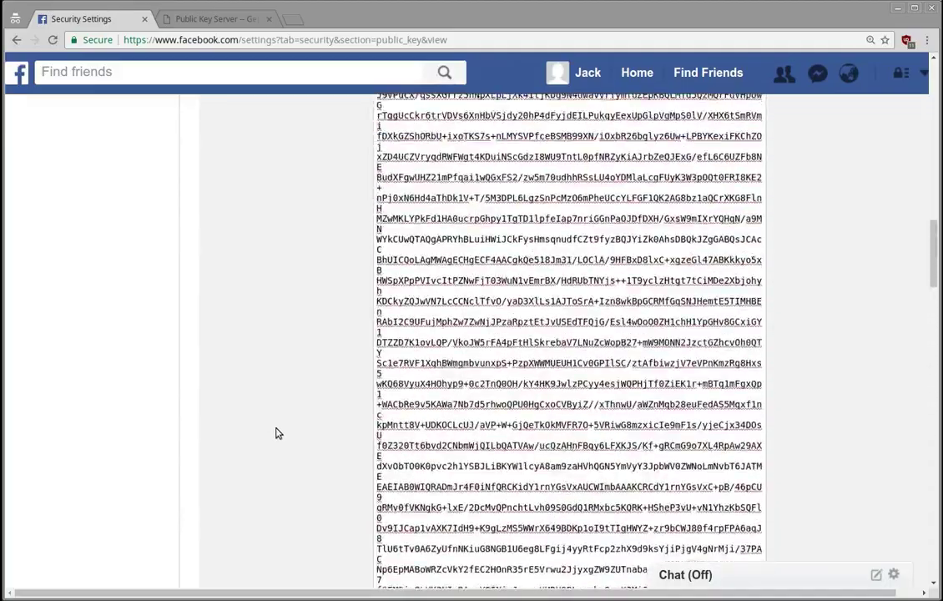
Open the Keybase website in a new browser tab.
{"action": "left_click", "coordinate": [292, 18]}
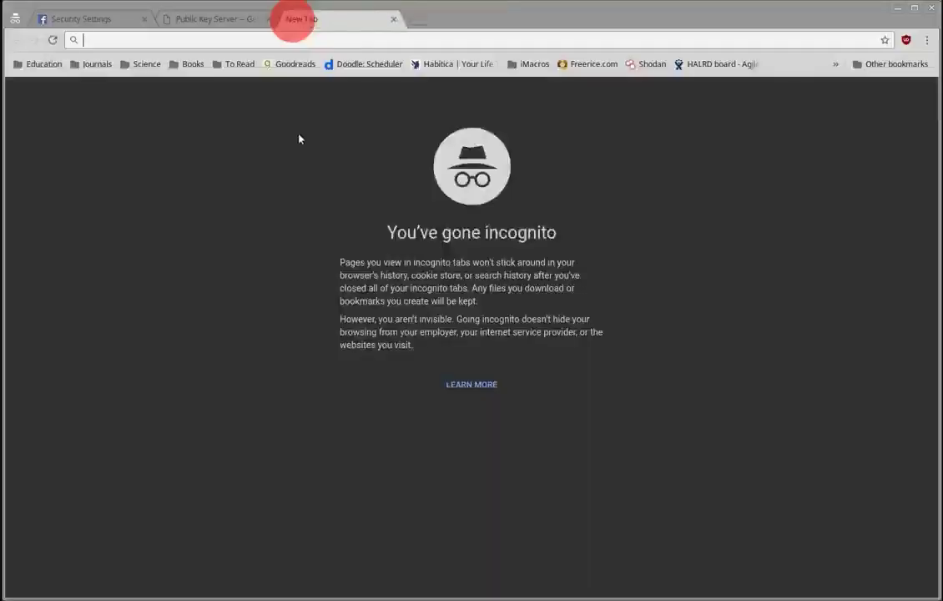
{"action": "type", "text": "key"}
{"action": "key", "text": "Return"}
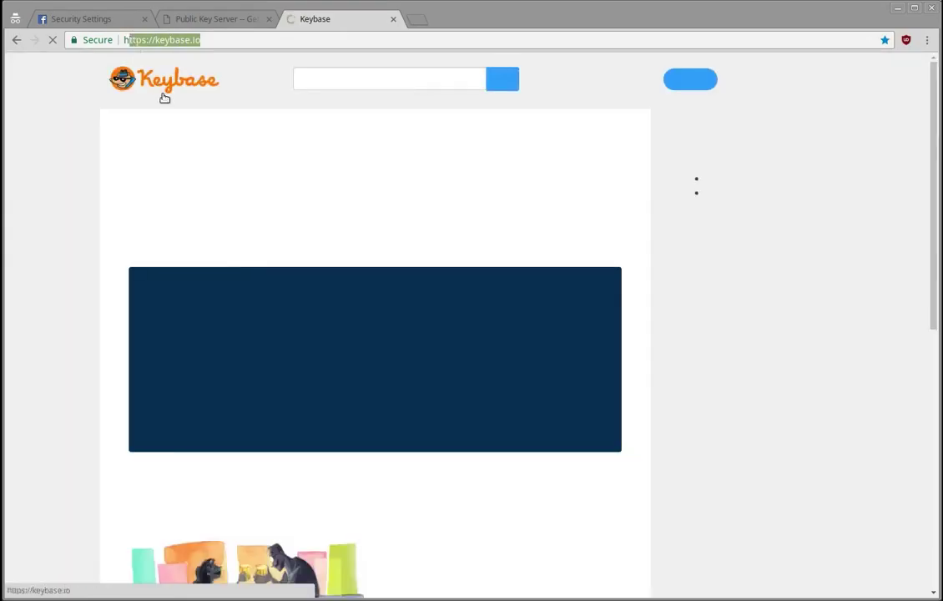
{"action": "left_click", "coordinate": [46, 135]}
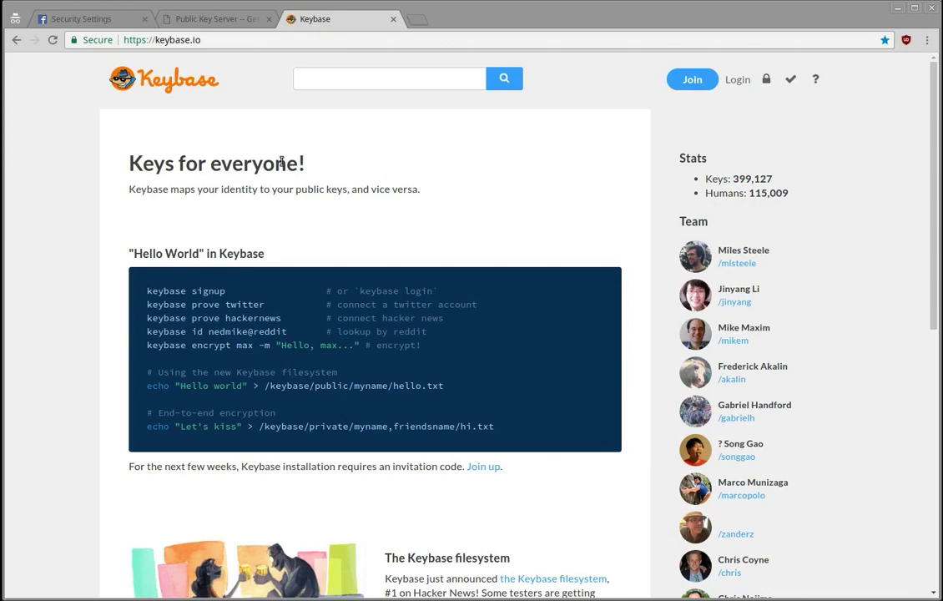
Load the key owner's Keybase profile by adding their username to the address.
{"action": "left_click", "coordinate": [234, 40]}
{"action": "key", "text": "End"}
{"action": "type", "text": "/jion"}
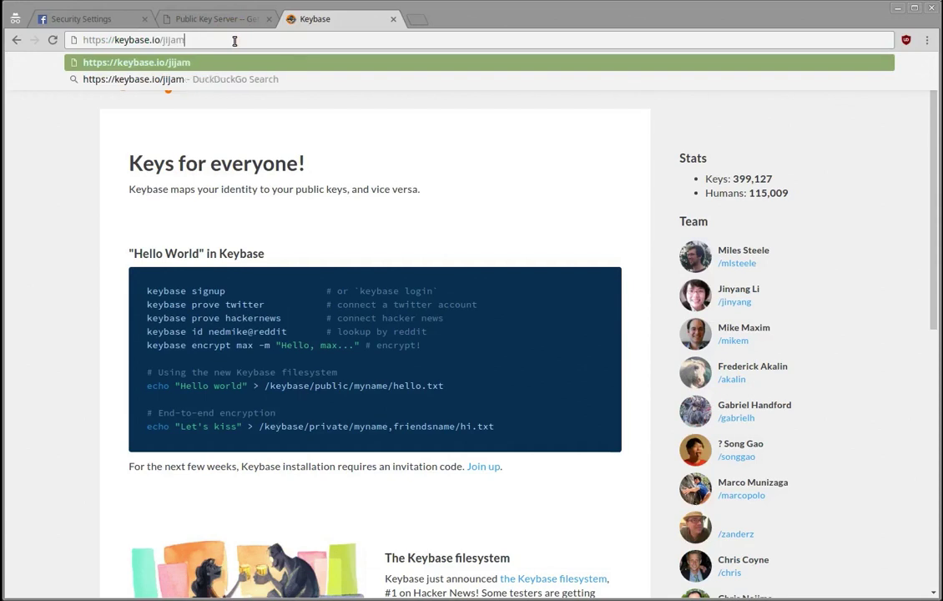
{"action": "key", "text": "BackSpace"}
{"action": "key", "text": "BackSpace"}
{"action": "key", "text": "BackSpace"}
{"action": "key", "text": "Return"}
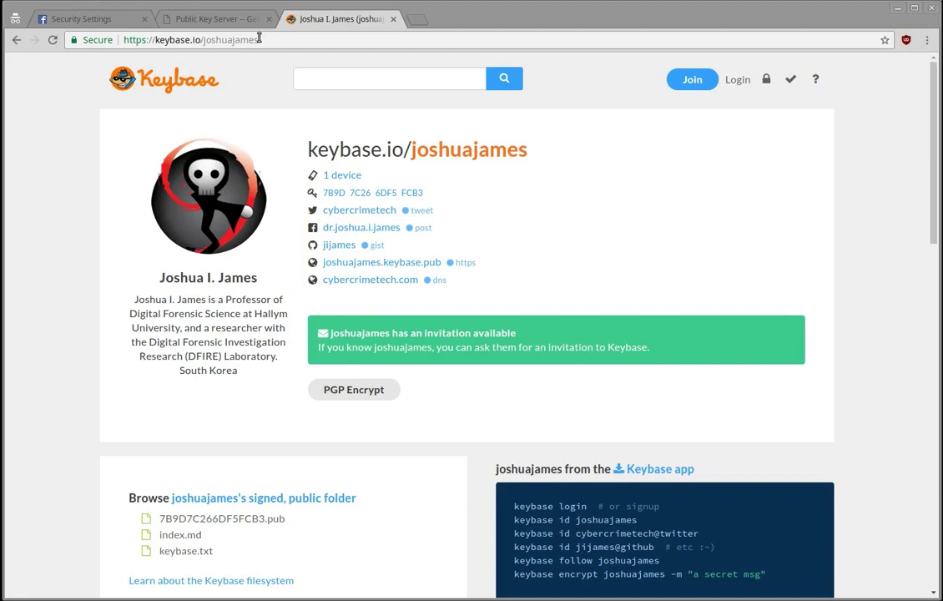
Return to the MIT key server page for key 0x7B9D7C266DF5FCB3 to compare fingerprints.
{"action": "left_click", "coordinate": [233, 38]}
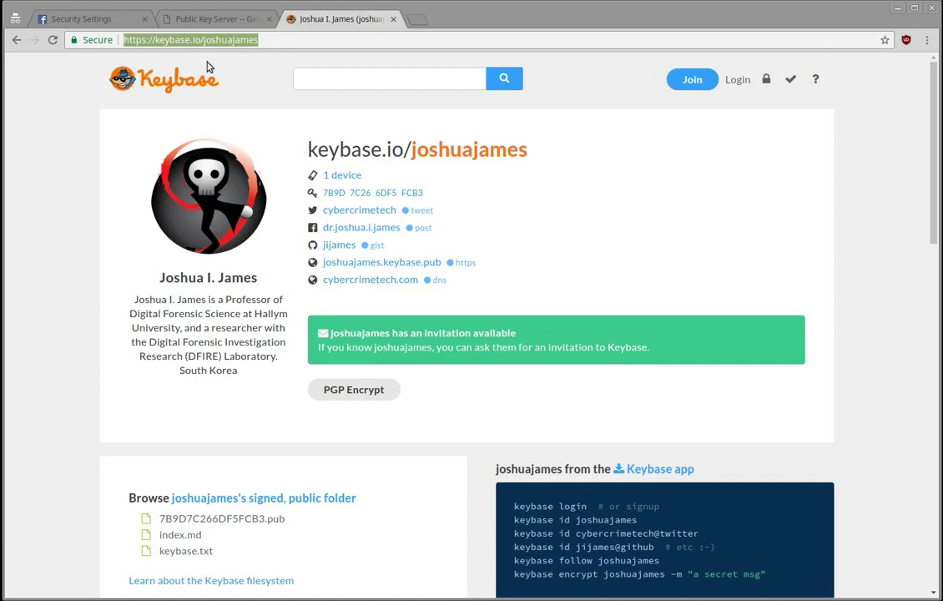
{"action": "left_click", "coordinate": [190, 17]}
{"action": "left_click", "coordinate": [282, 154]}
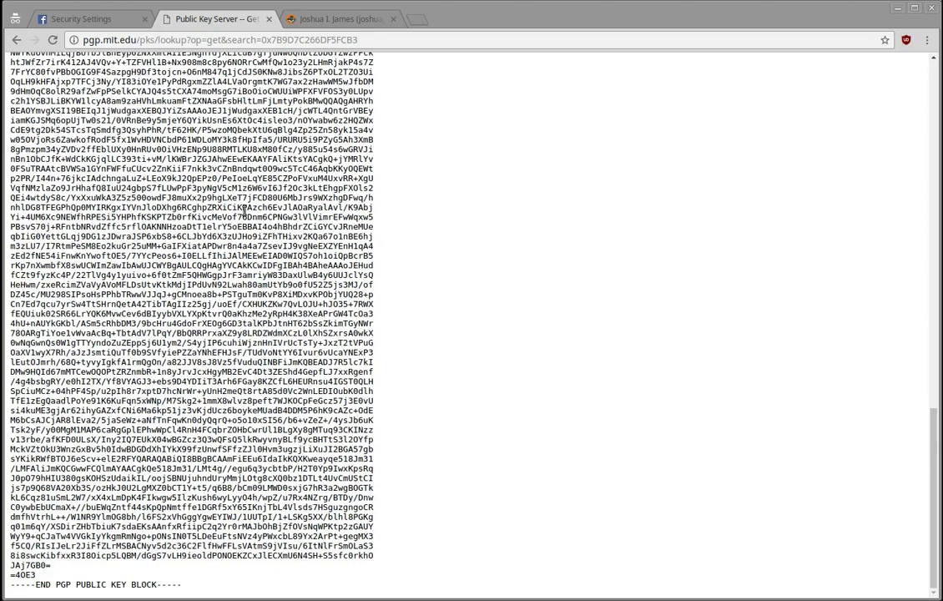
{"action": "left_click", "coordinate": [81, 18]}
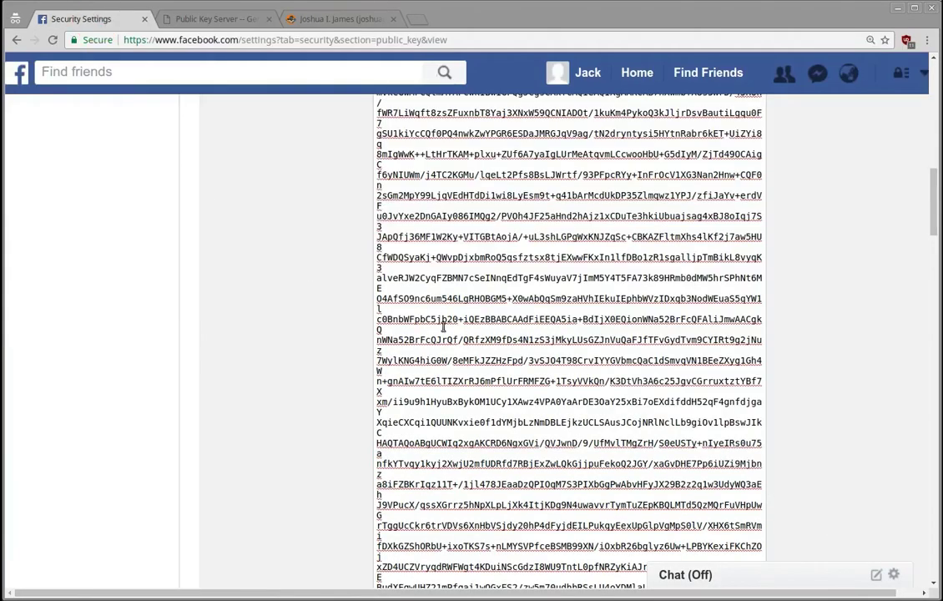
{"action": "left_click", "coordinate": [326, 331]}
{"action": "scroll", "coordinate": [323, 332], "scroll_direction": "down", "scroll_amount": 2}
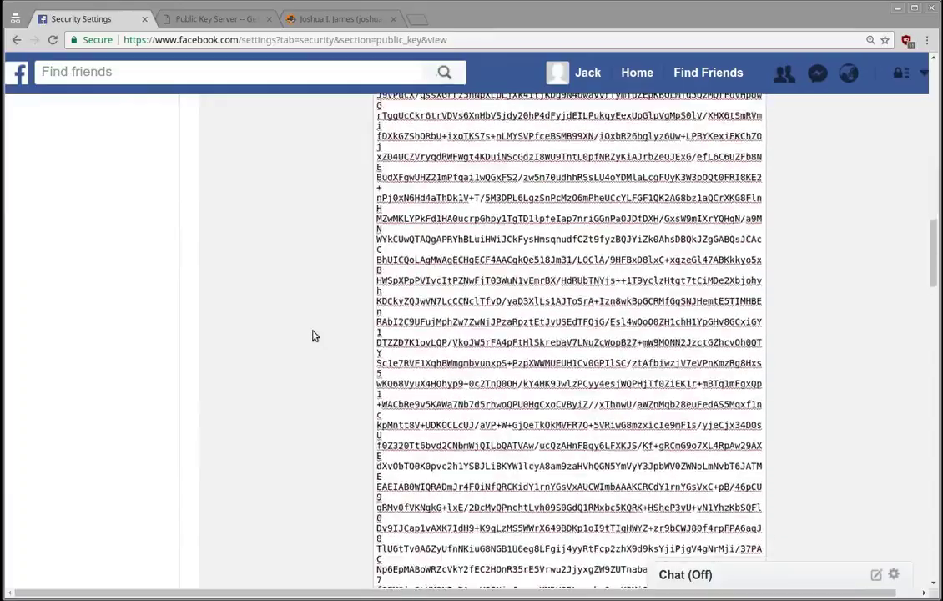
{"action": "scroll", "coordinate": [312, 336], "scroll_direction": "down", "scroll_amount": 15}
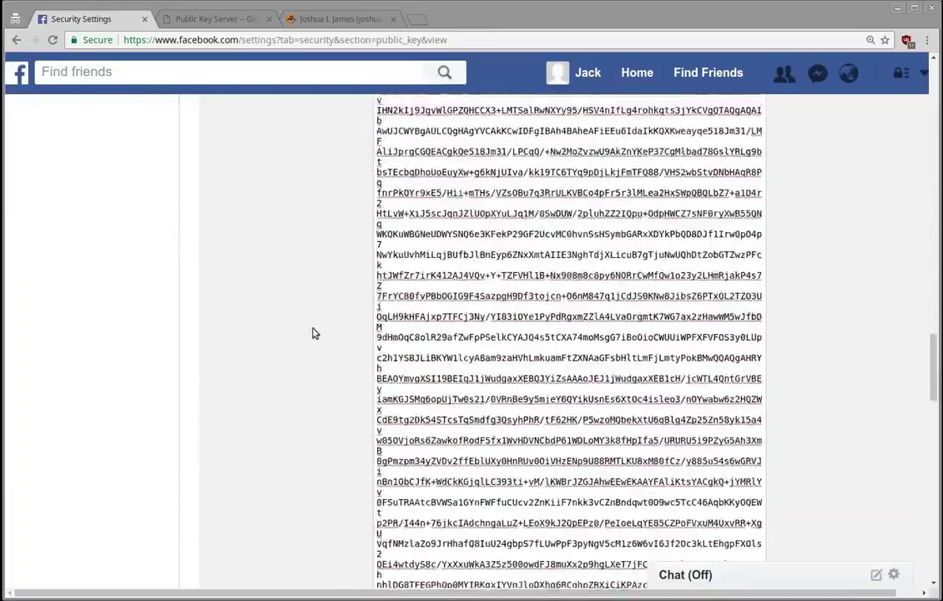
{"action": "scroll", "coordinate": [312, 333], "scroll_direction": "down", "scroll_amount": 15}
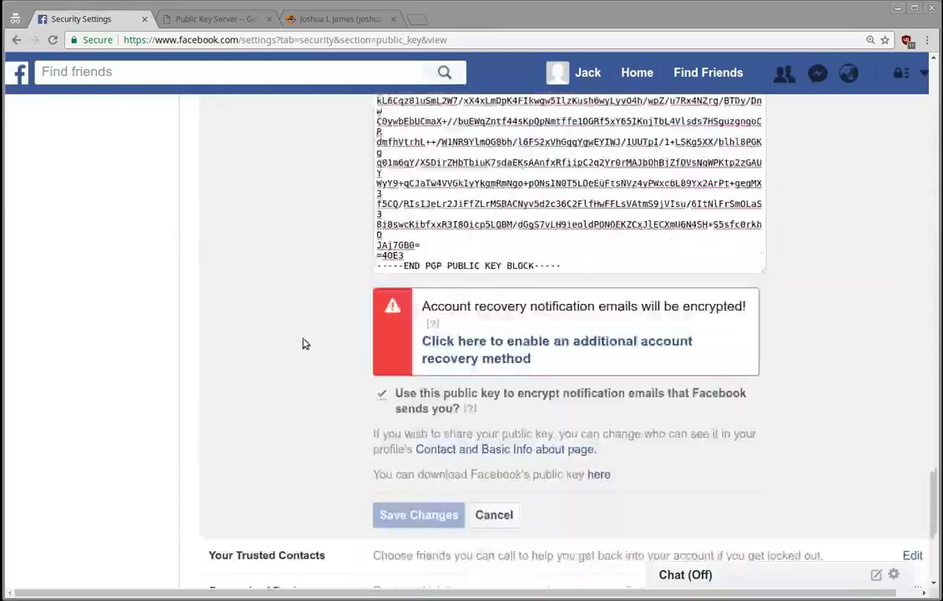
{"action": "scroll", "coordinate": [304, 343], "scroll_direction": "down", "scroll_amount": 3}
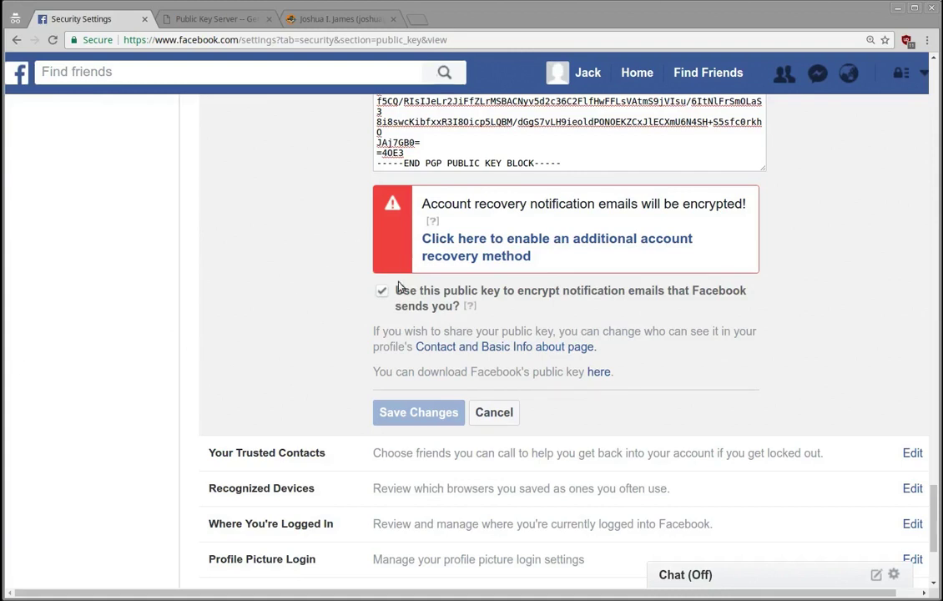
{"action": "scroll", "coordinate": [367, 308], "scroll_direction": "up", "scroll_amount": 3}
{"action": "scroll", "coordinate": [379, 308], "scroll_direction": "up", "scroll_amount": 2}
{"action": "scroll", "coordinate": [255, 307], "scroll_direction": "up", "scroll_amount": 10}
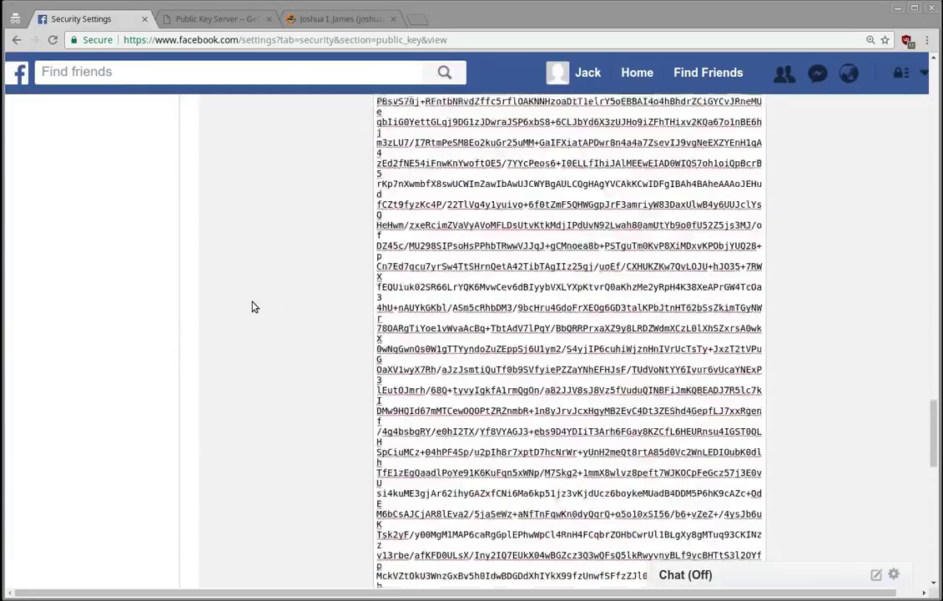
{"action": "scroll", "coordinate": [254, 307], "scroll_direction": "up", "scroll_amount": 10}
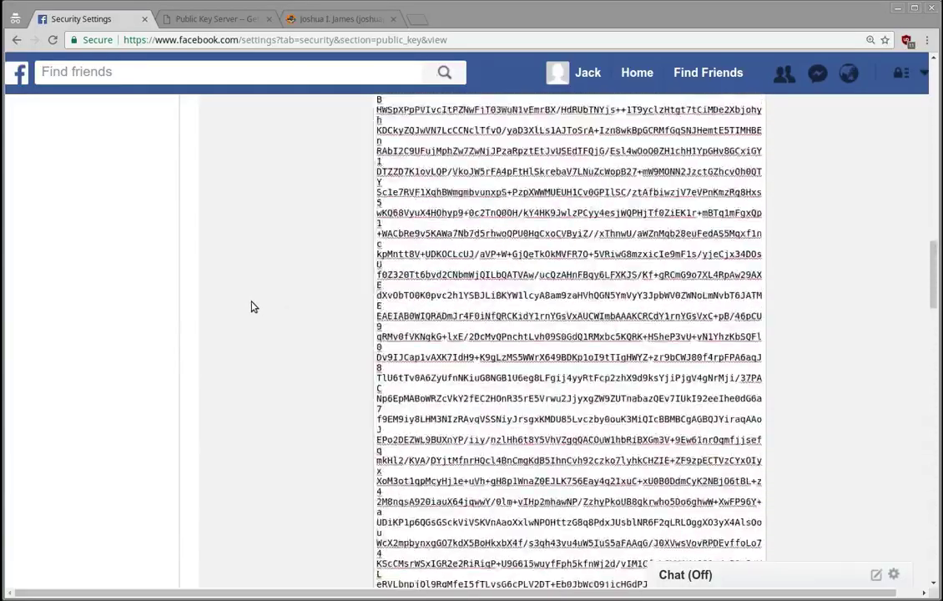
{"action": "scroll", "coordinate": [254, 307], "scroll_direction": "up", "scroll_amount": 5}
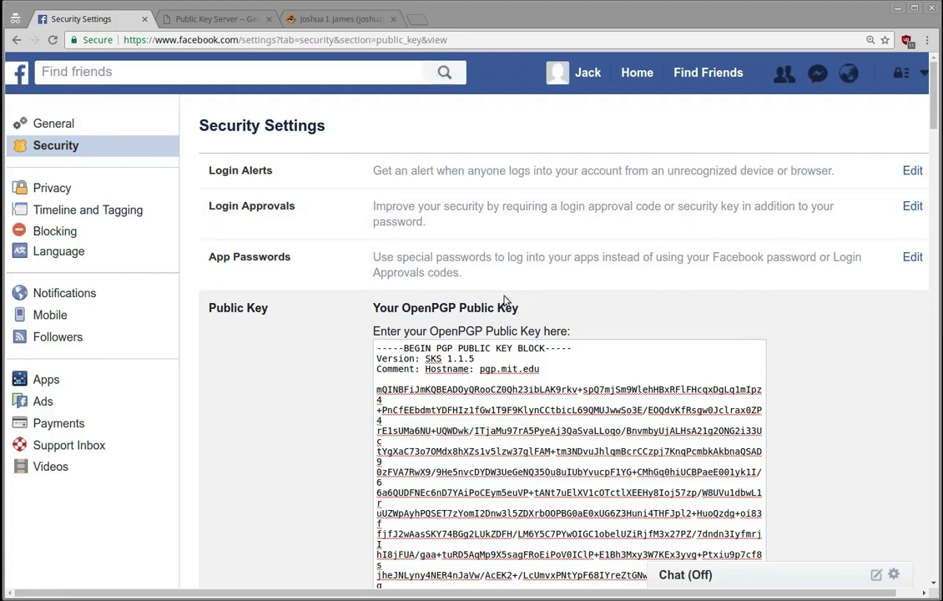
{"action": "scroll", "coordinate": [286, 446], "scroll_direction": "down", "scroll_amount": 2}
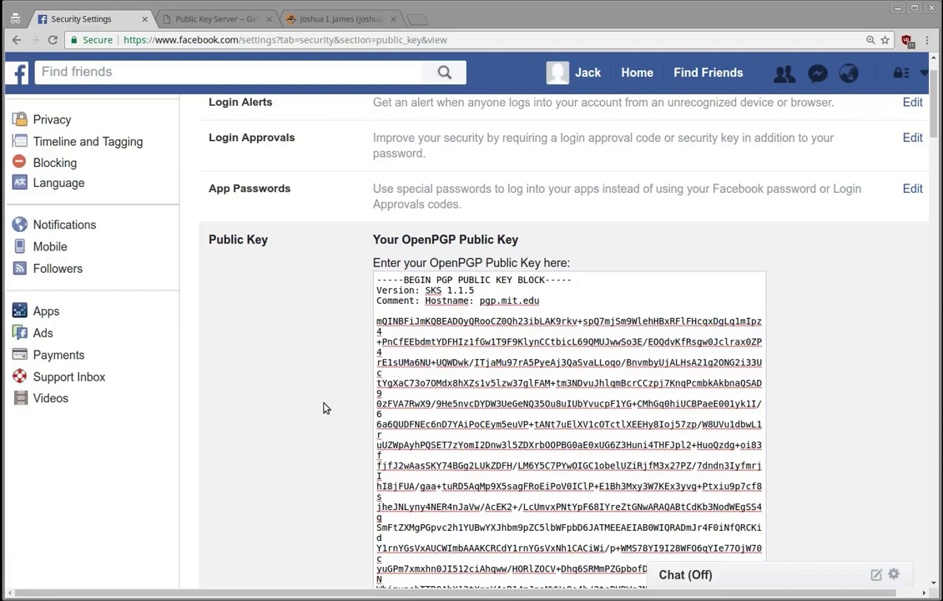
{"action": "scroll", "coordinate": [298, 363], "scroll_direction": "down", "scroll_amount": 2}
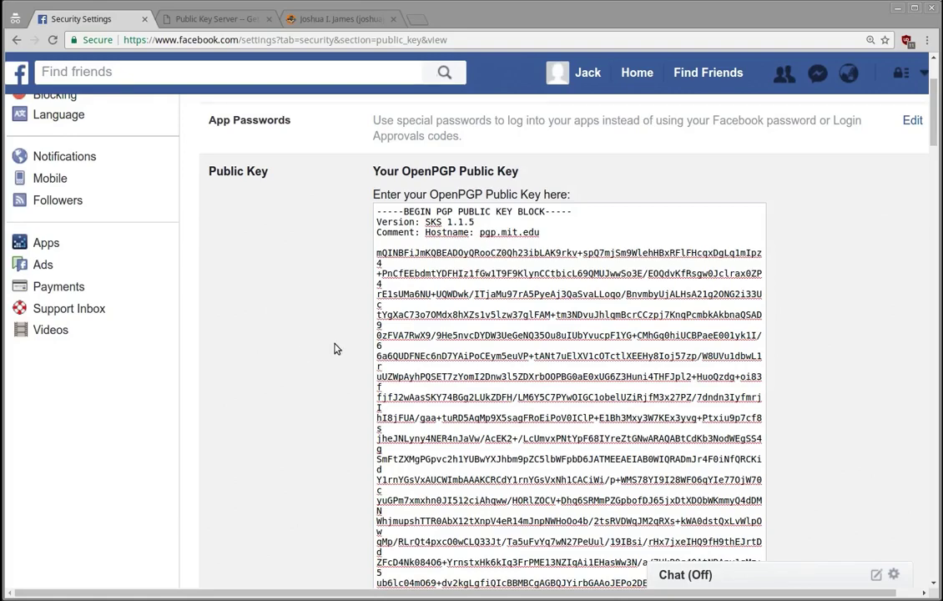
{"action": "scroll", "coordinate": [311, 356], "scroll_direction": "down", "scroll_amount": 3}
{"action": "scroll", "coordinate": [311, 357], "scroll_direction": "down", "scroll_amount": 2}
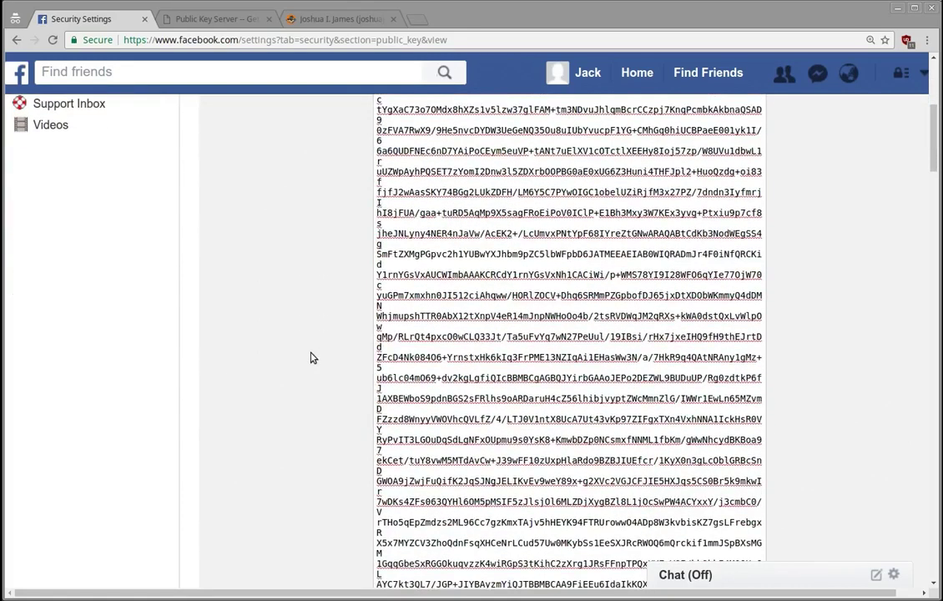
{"action": "scroll", "coordinate": [310, 357], "scroll_direction": "up", "scroll_amount": 6}
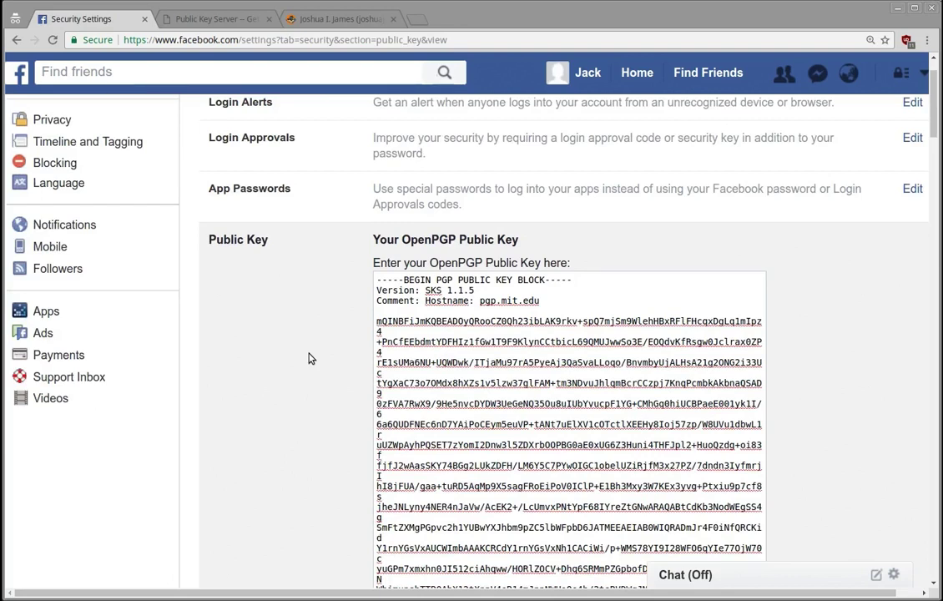